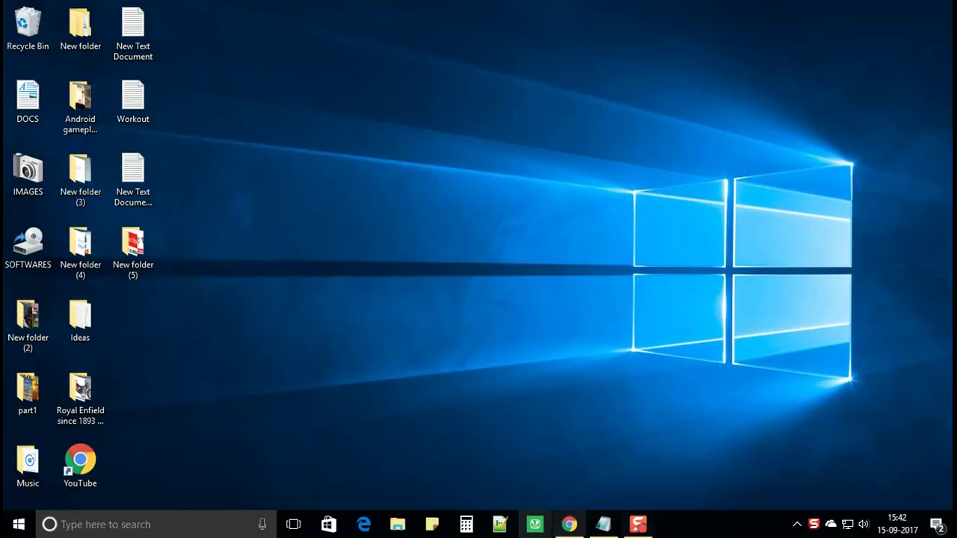
# Step: Search for 'program' and open Programs and Features
pyautogui.click(92, 527)
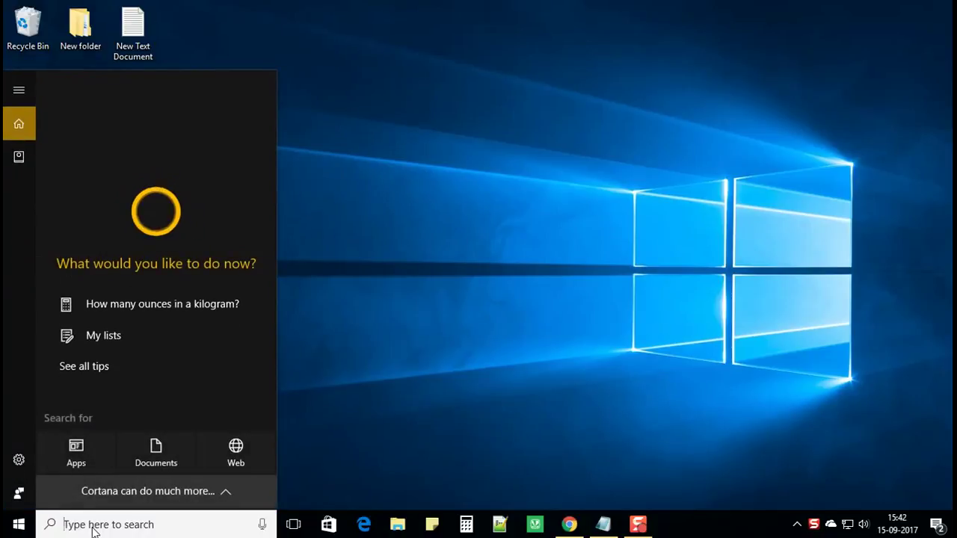
pyautogui.write('p')
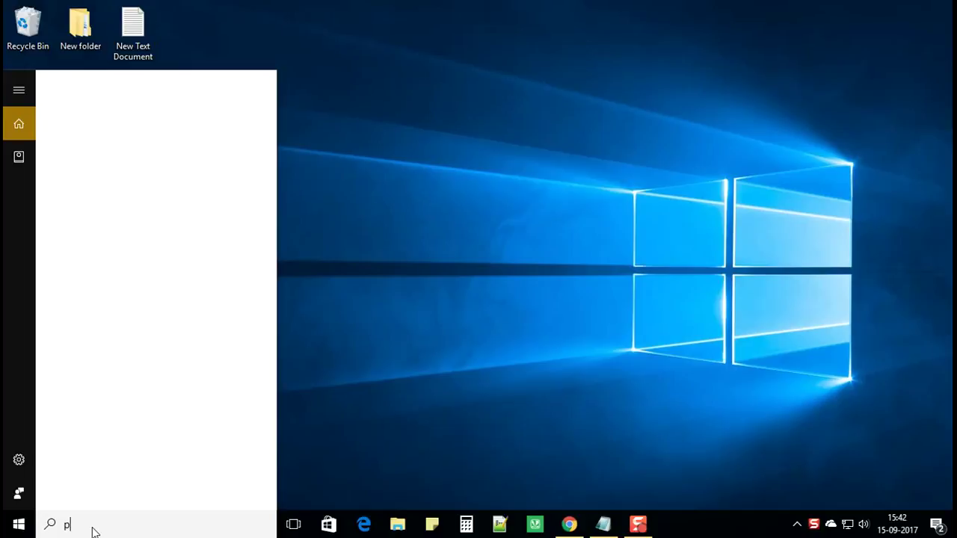
pyautogui.write('rogra')
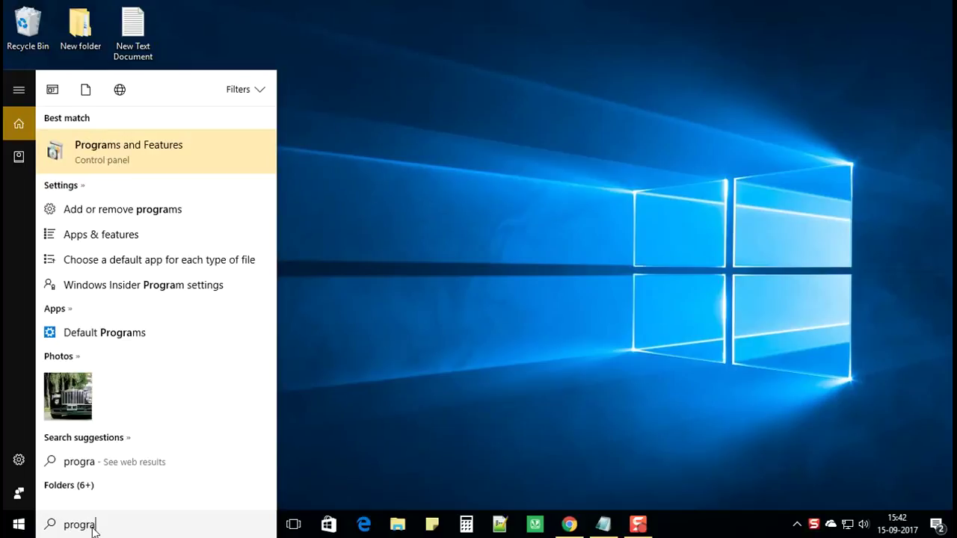
pyautogui.write('m')
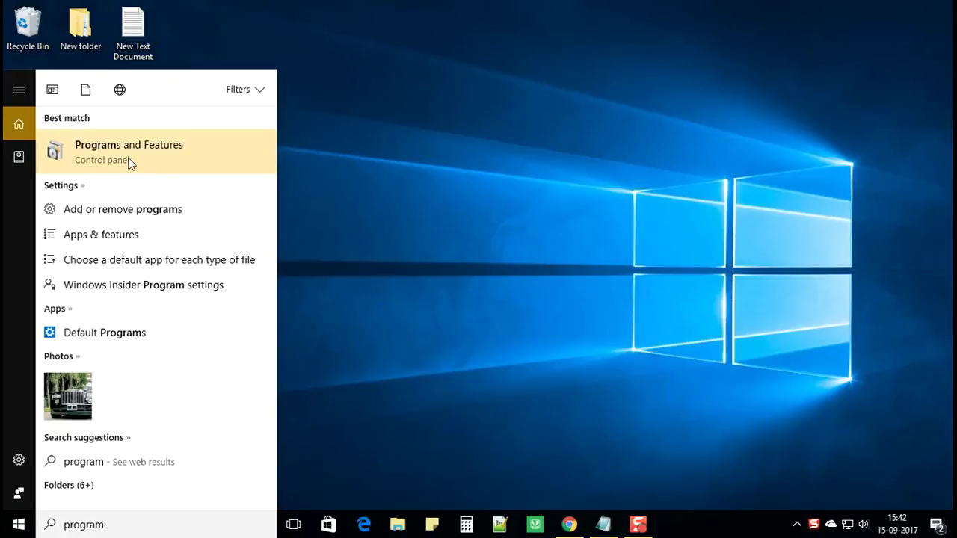
pyautogui.click(129, 164)
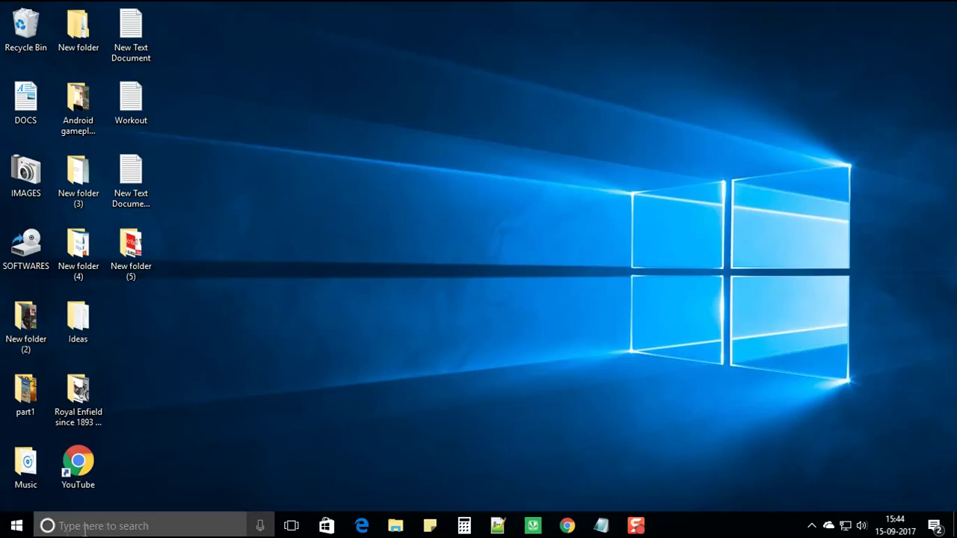
# Step: Search 'troubleshoot' and launch Windows Update from the full troubleshooter list
pyautogui.click(82, 526)
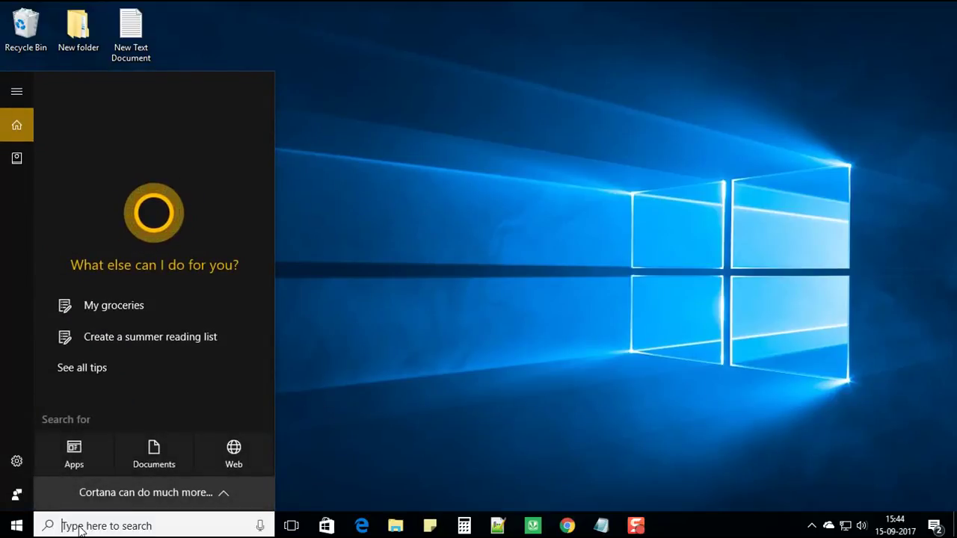
pyautogui.write('tr')
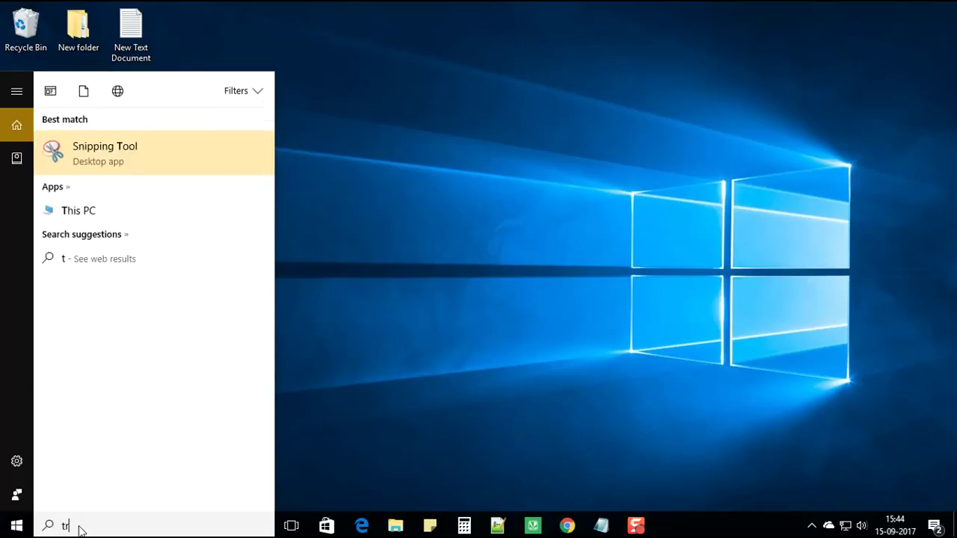
pyautogui.write('oubleshoot')
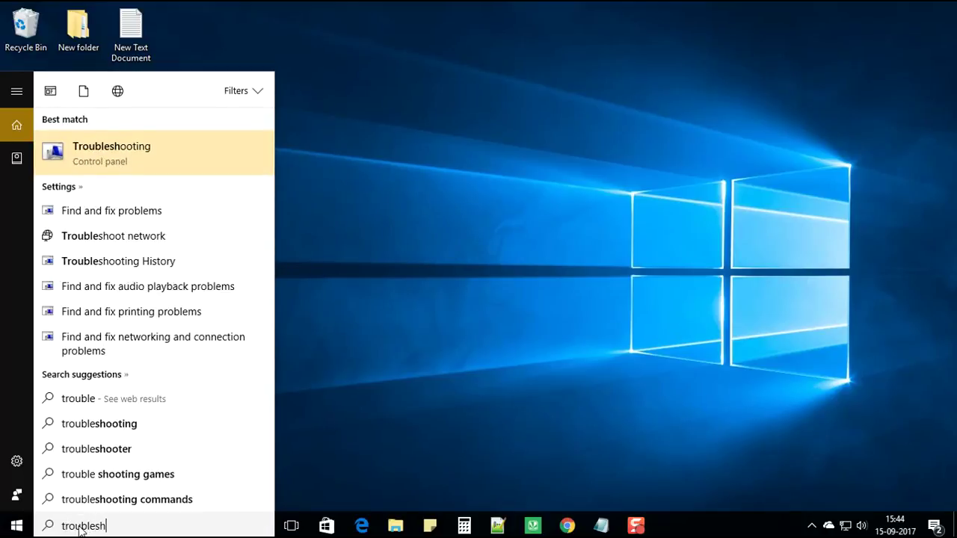
pyautogui.click(166, 163)
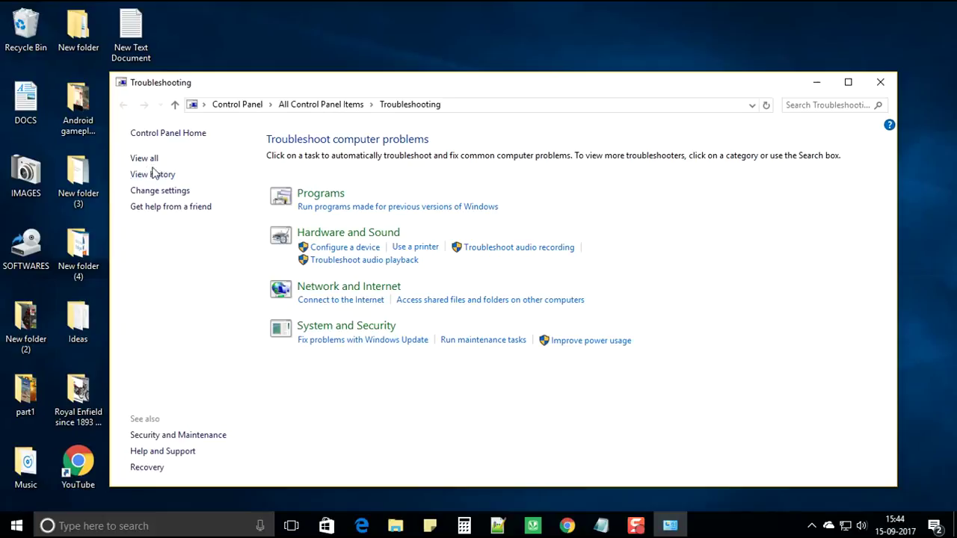
pyautogui.click(151, 161)
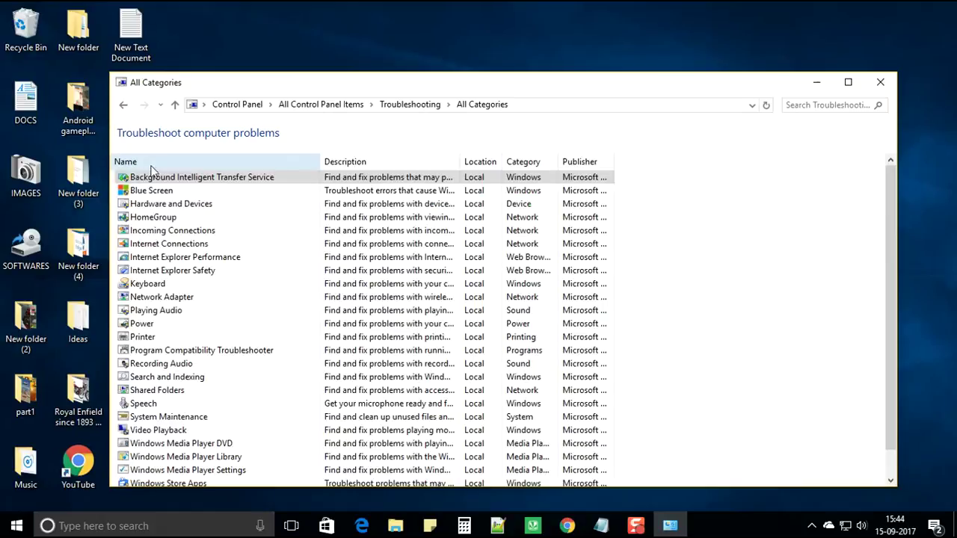
pyautogui.scroll(-1, 179, 302)
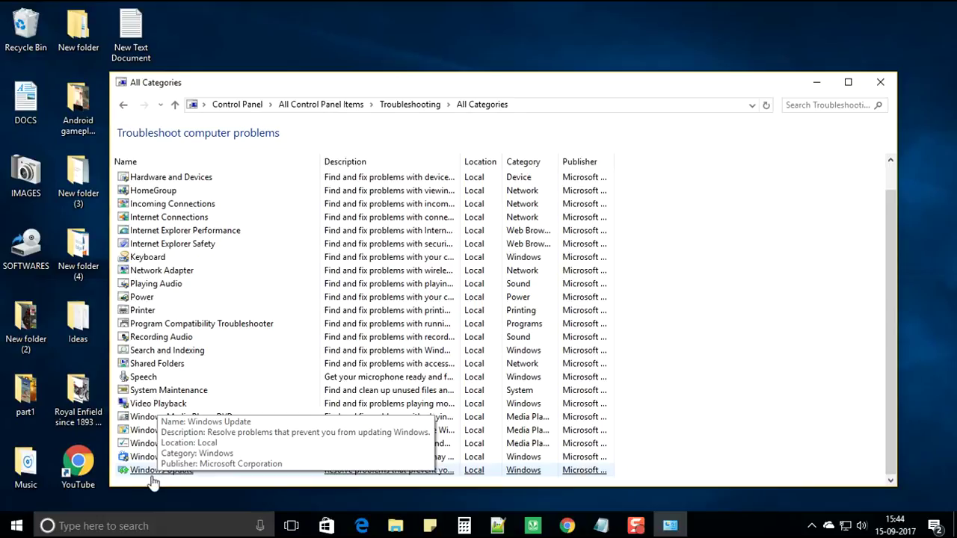
pyautogui.click(155, 471)
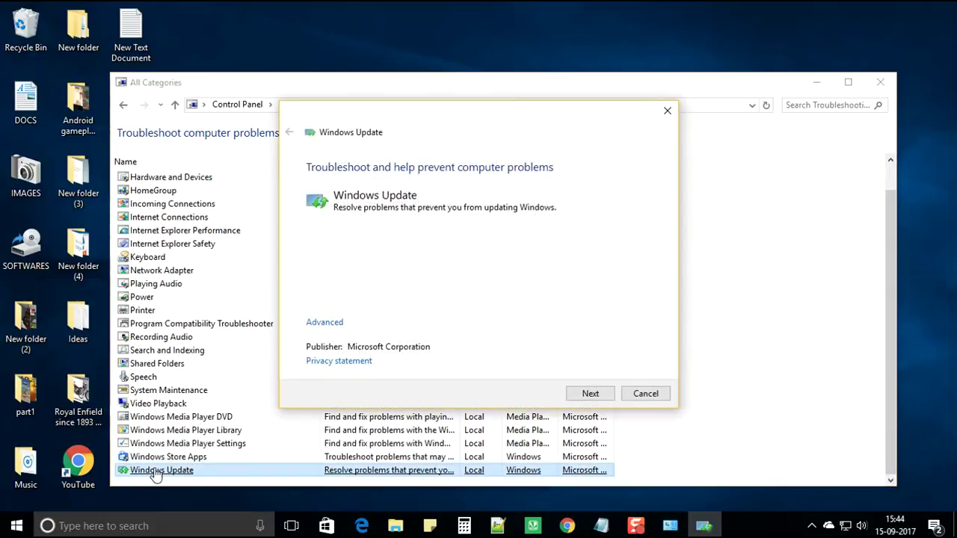
# Step: Let the Windows Update troubleshooter detect problems, then close it and the Troubleshooting window
pyautogui.click(584, 394)
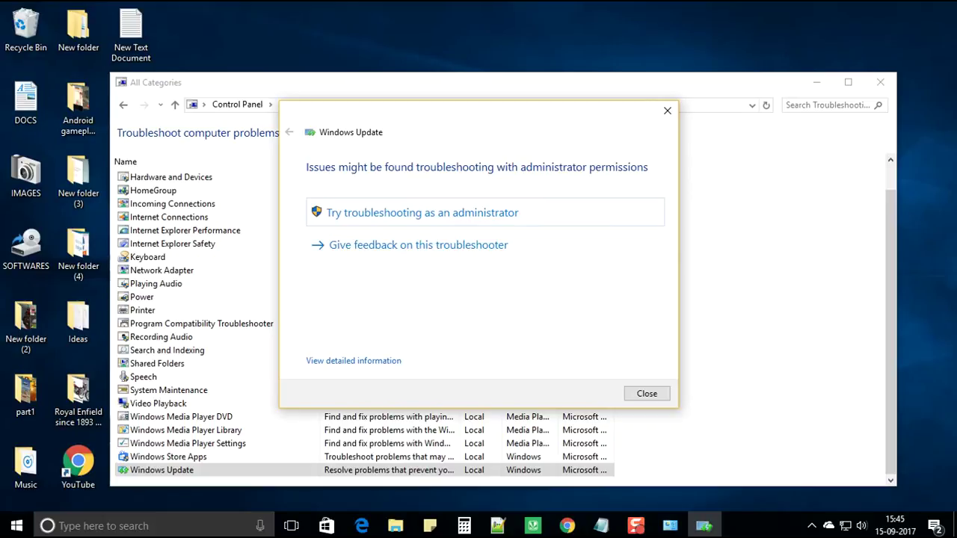
pyautogui.click(650, 398)
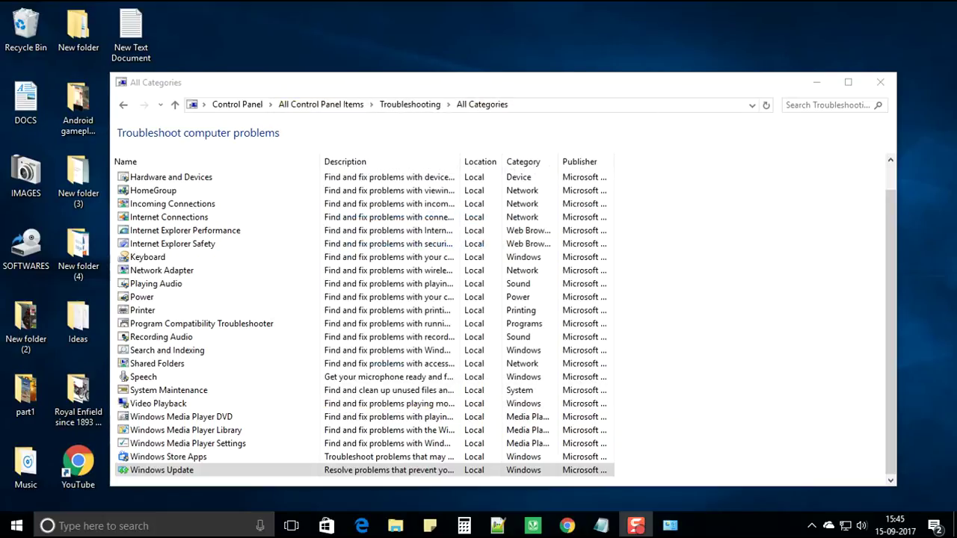
pyautogui.click(880, 82)
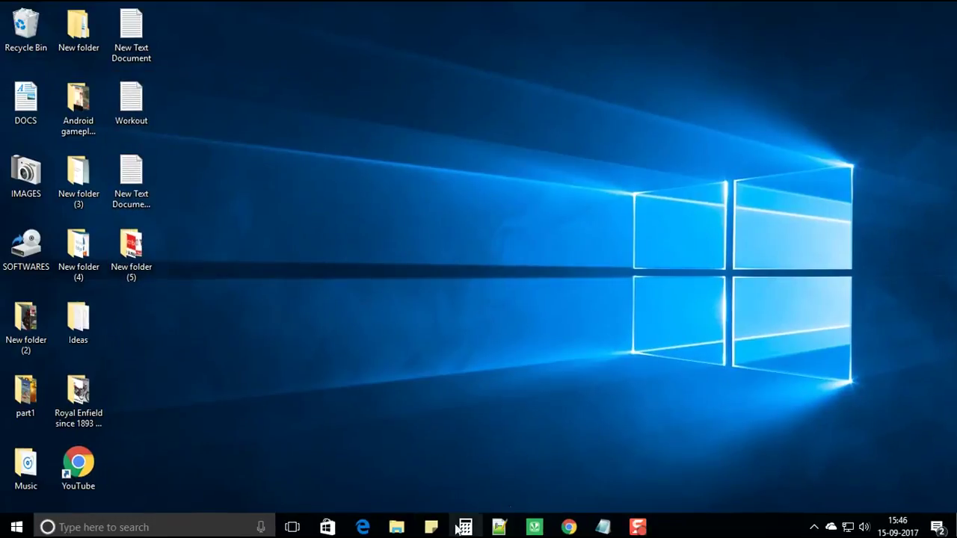
# Step: Launch Command Prompt (Admin) from the Win+X menu
pyautogui.click(146, 527)
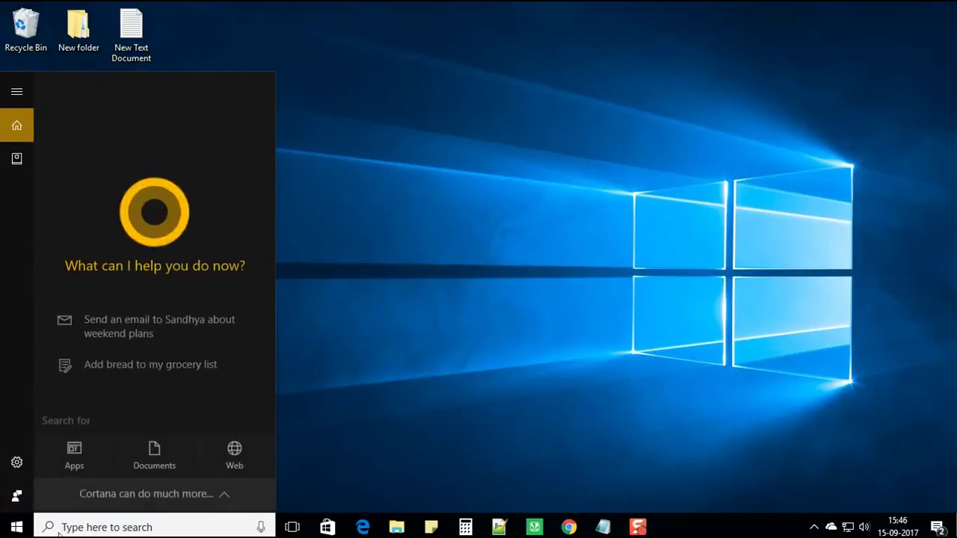
pyautogui.press('Escape')
pyautogui.press('super+x')
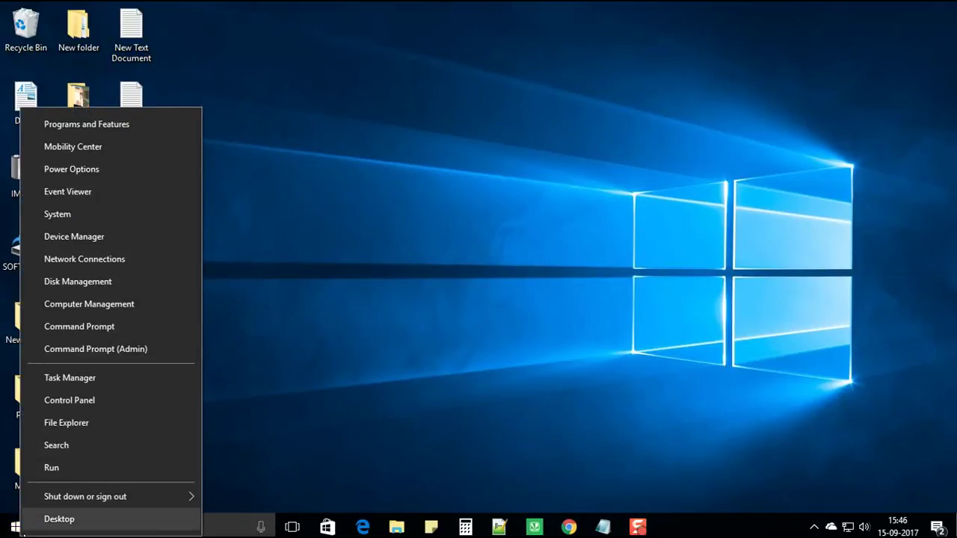
pyautogui.click(84, 356)
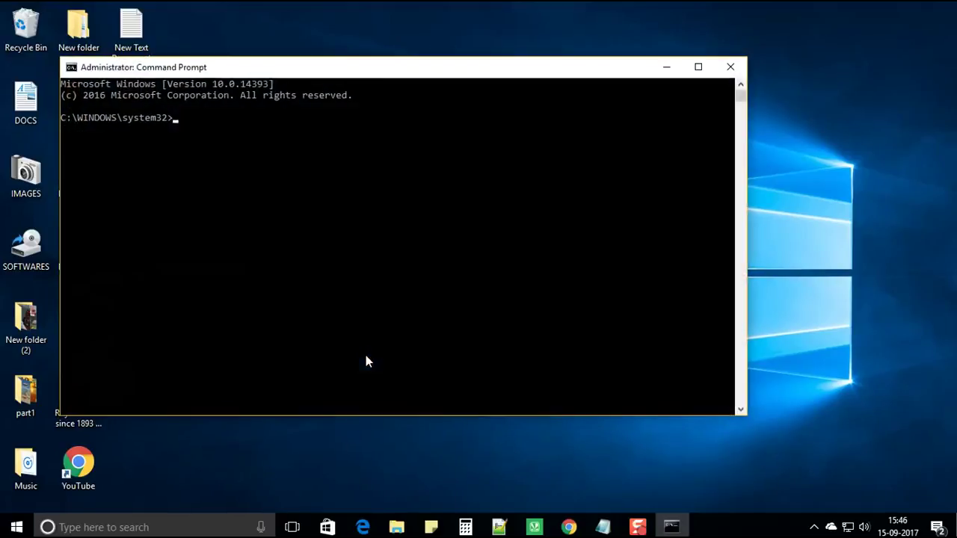
# Step: Run 'net stop WuAuServ' in the administrator console
pyautogui.click(339, 267)
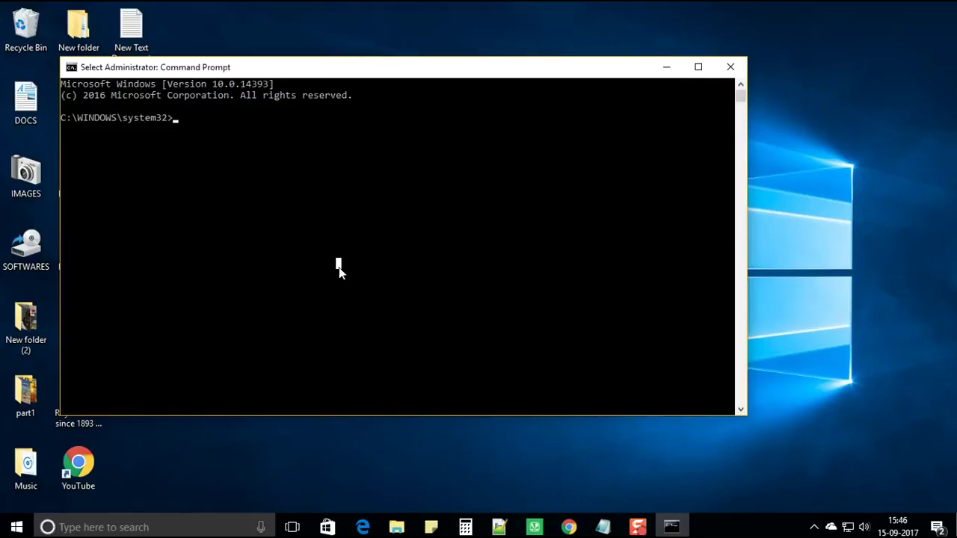
pyautogui.press('Escape')
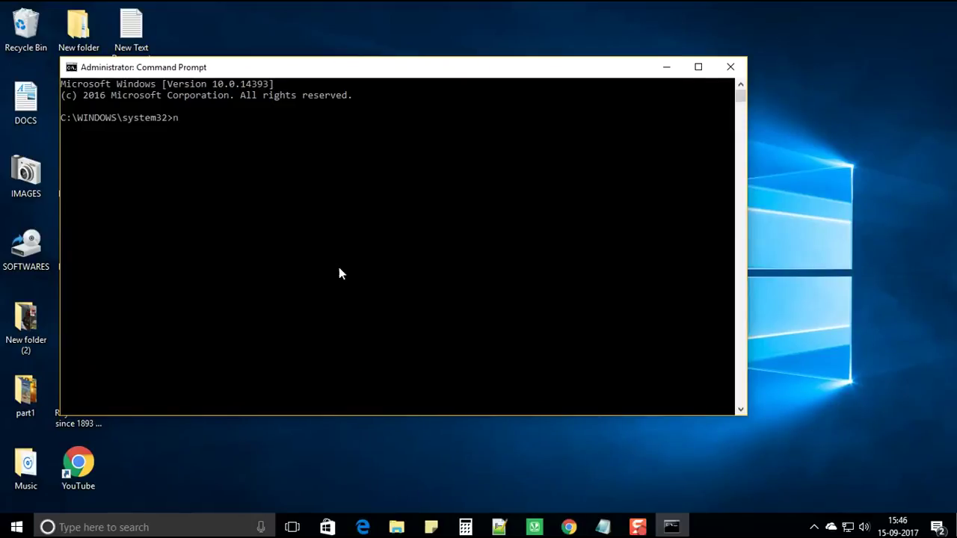
pyautogui.write('net stop WuAuServ')
pyautogui.press('Return')
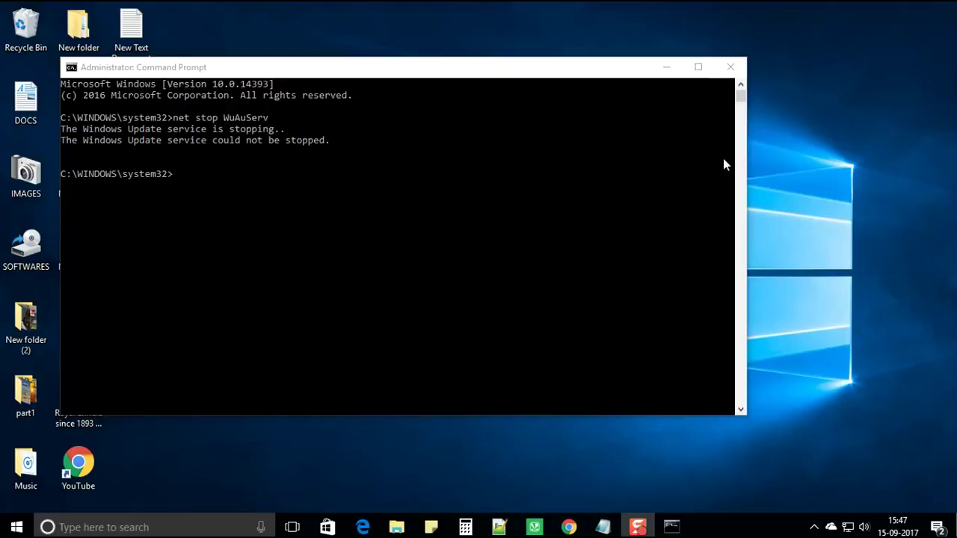
# Step: Close Command Prompt and open %windir% from the Run dialog
pyautogui.click(730, 67)
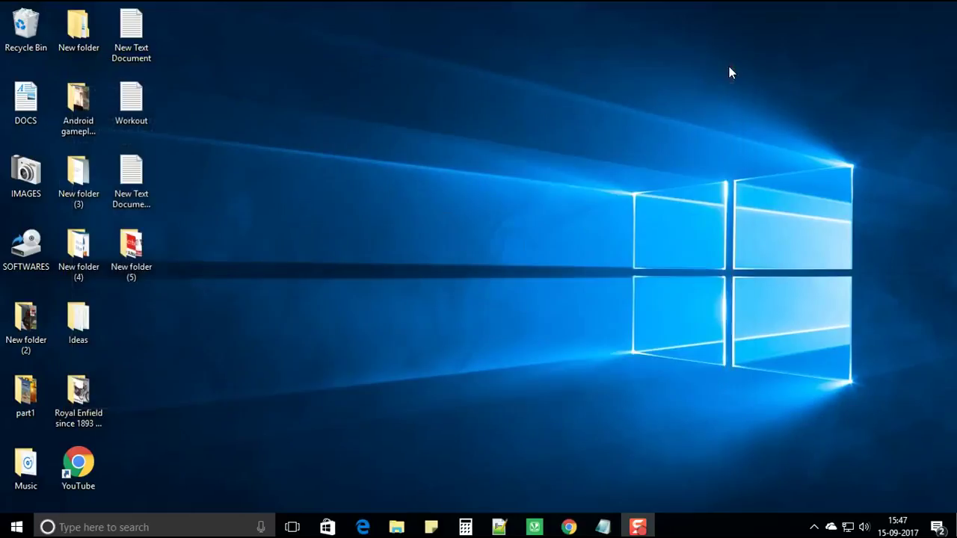
pyautogui.rightClick(6, 531)
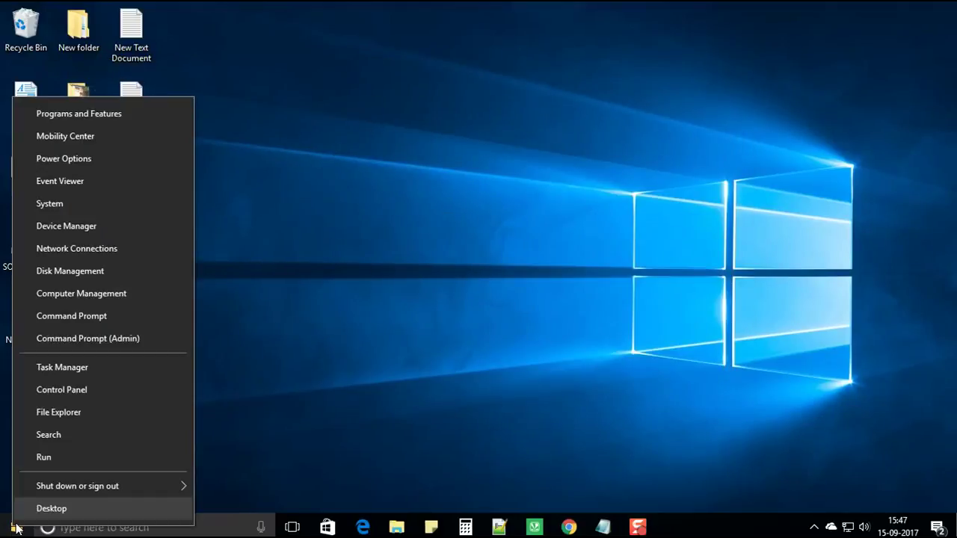
pyautogui.click(48, 460)
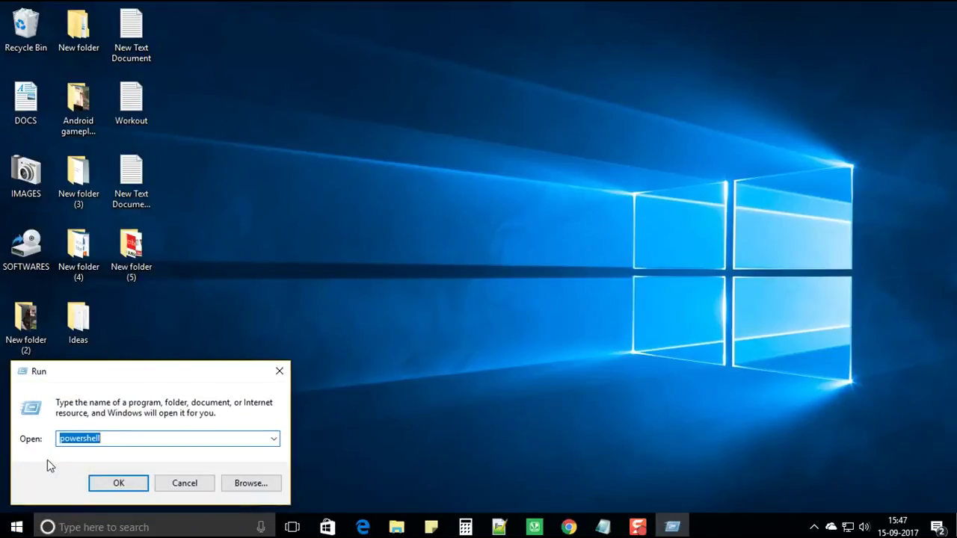
pyautogui.press('BackSpace')
pyautogui.write('%')
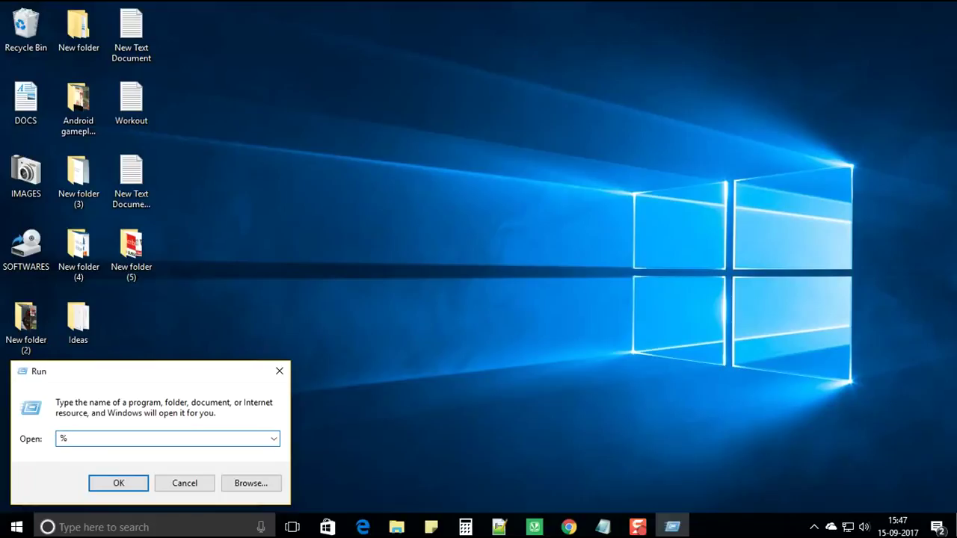
pyautogui.write('windir%')
pyautogui.press('Return')
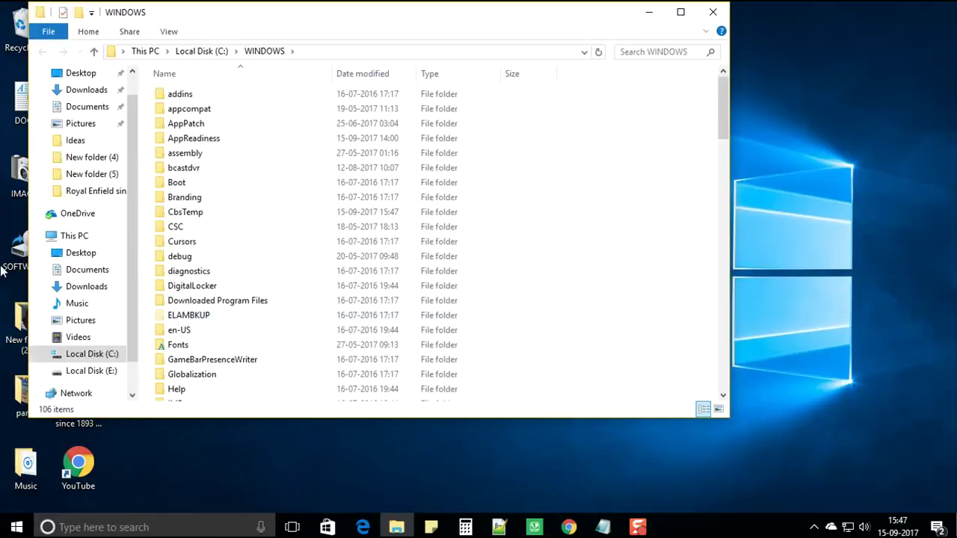
# Step: Rename the SoftwareDistribution folder in C:\WINDOWS to SoftwareDistribution1
pyautogui.click(183, 256)
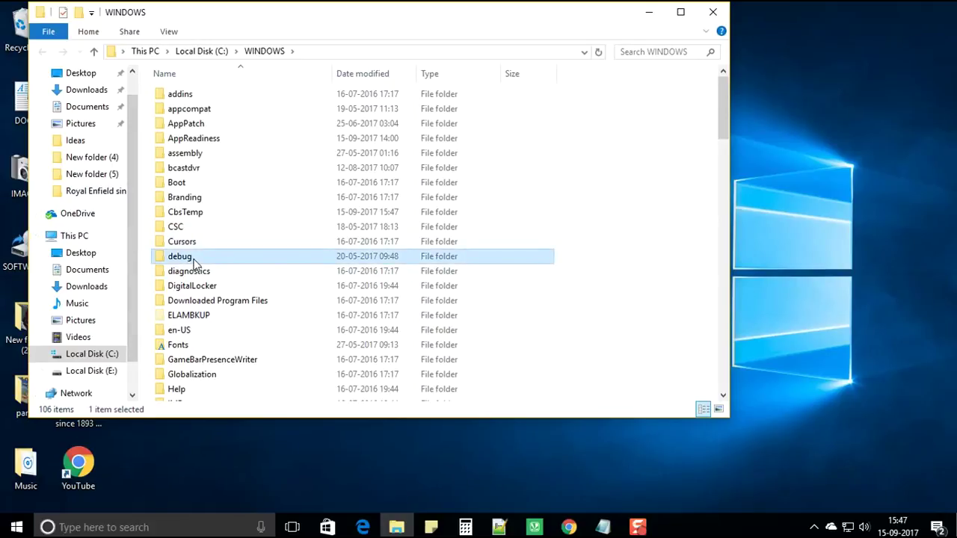
pyautogui.write('so')
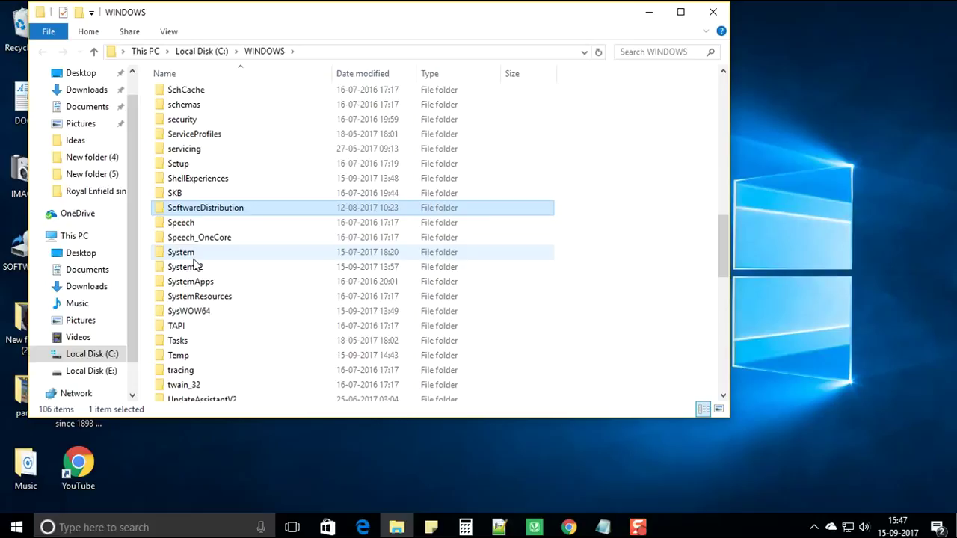
pyautogui.doubleClick(239, 209)
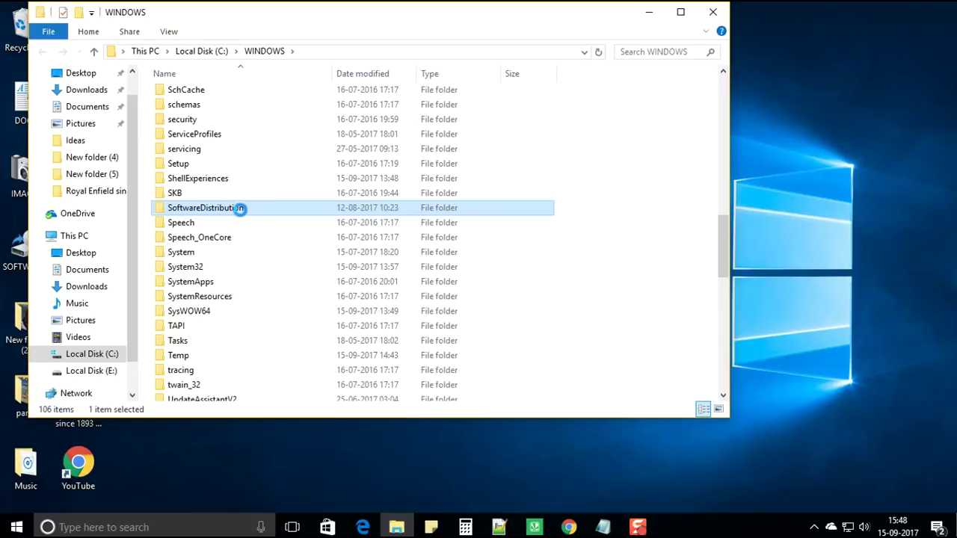
pyautogui.rightClick(239, 208)
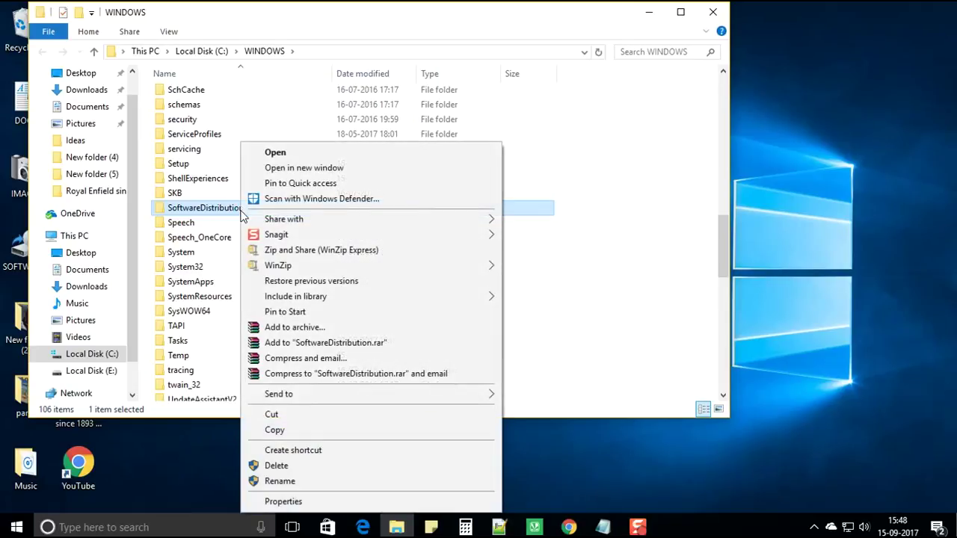
pyautogui.click(259, 482)
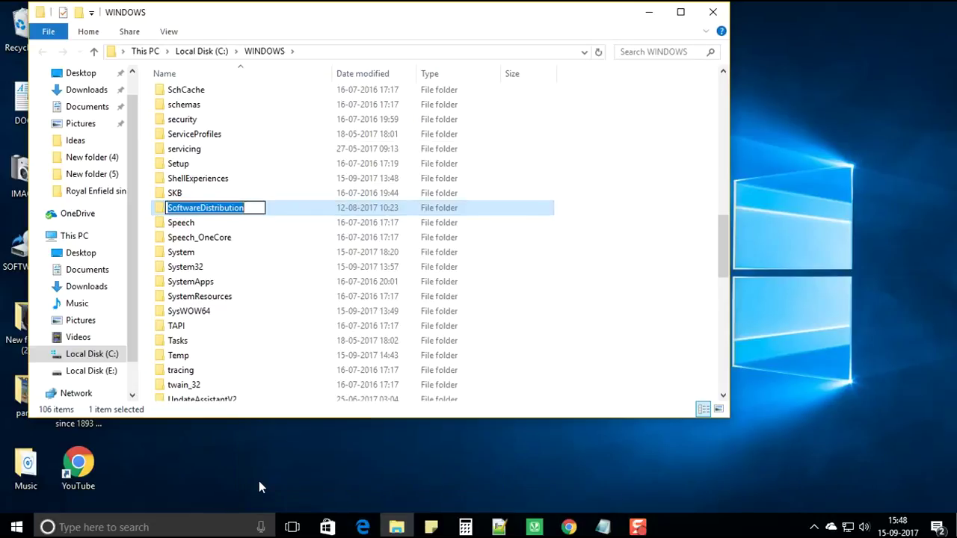
pyautogui.press('End')
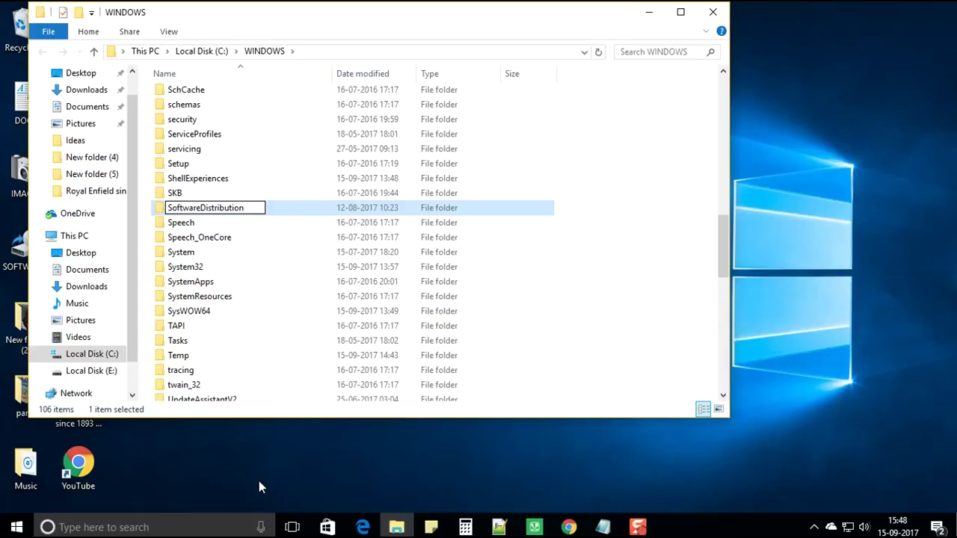
pyautogui.write('1')
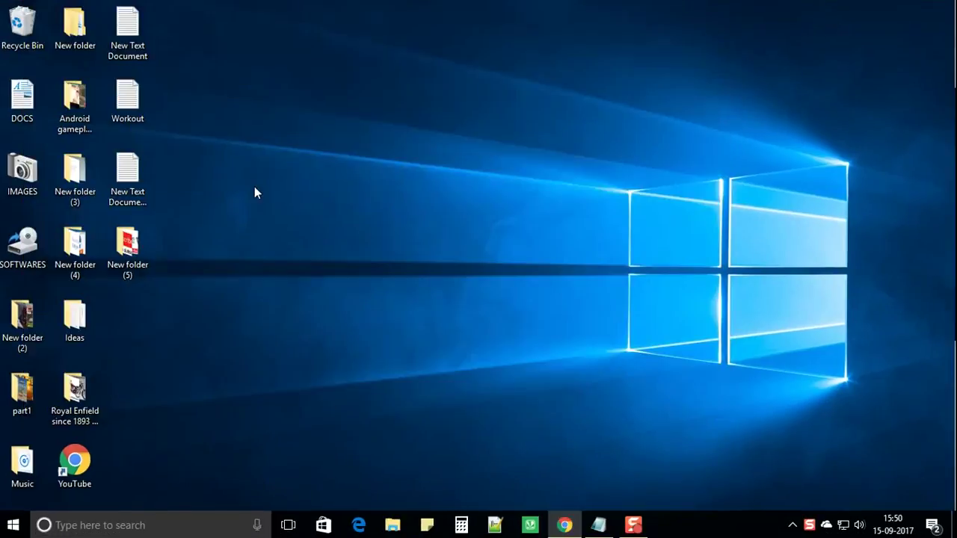
# Step: Launch Command Prompt (Admin) from the Start right-click menu, approving the UAC prompt
pyautogui.click(22, 247)
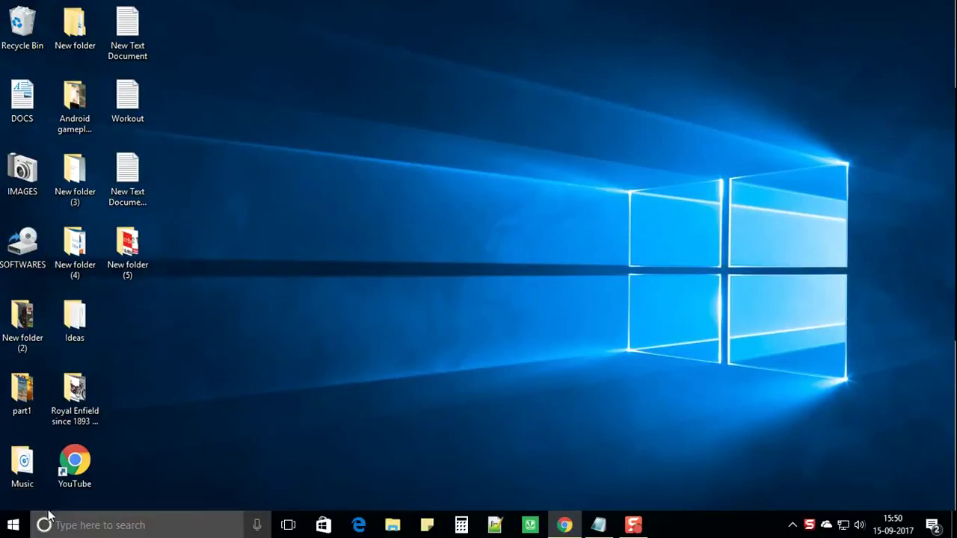
pyautogui.rightClick(15, 525)
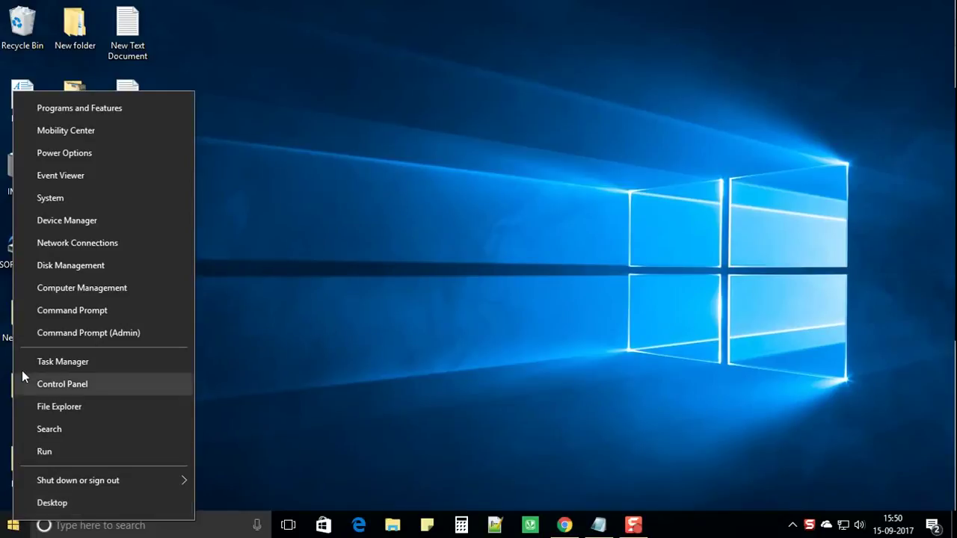
pyautogui.click(69, 339)
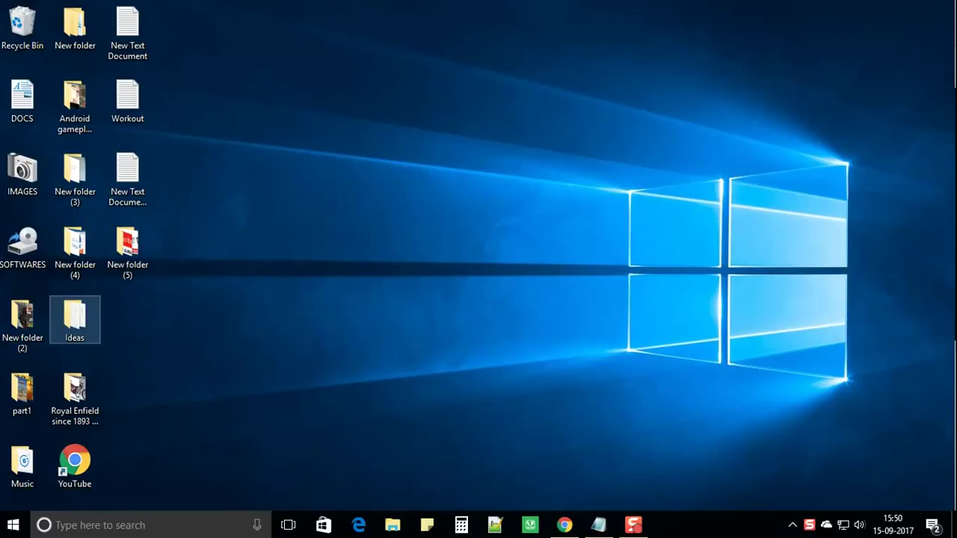
pyautogui.click(404, 350)
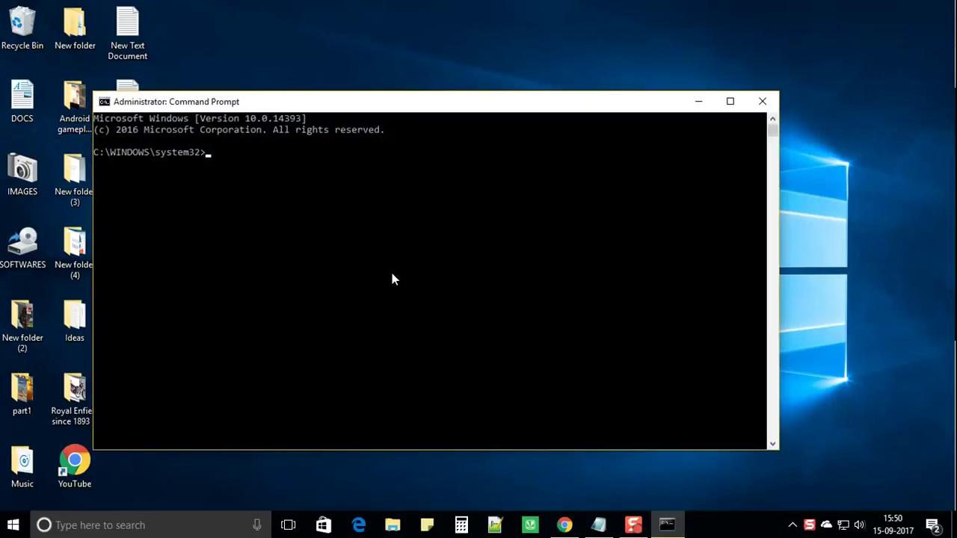
# Step: Run 'net start WuAuServ', then close the Command Prompt window
pyautogui.click(326, 275)
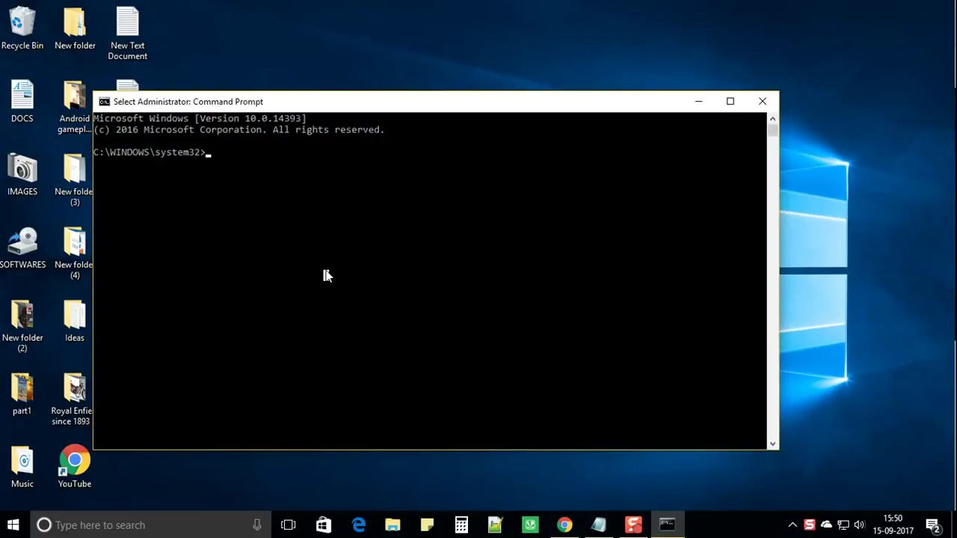
pyautogui.write('net ')
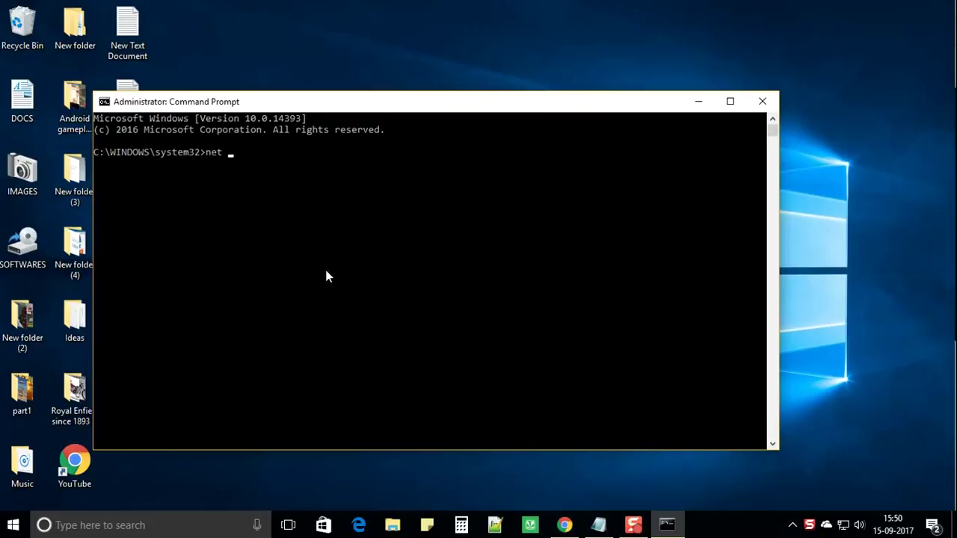
pyautogui.write('start WuAuSe')
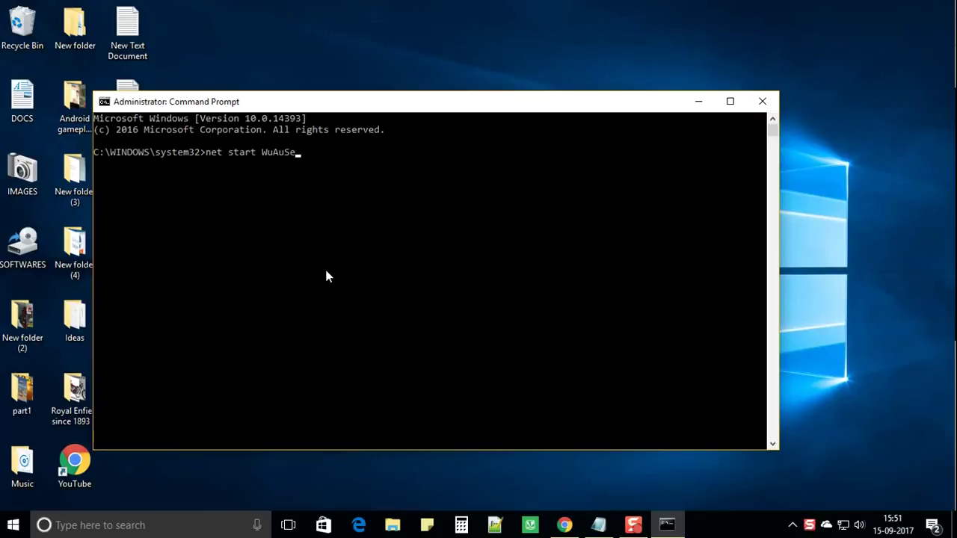
pyautogui.write('rv')
pyautogui.press('Return')
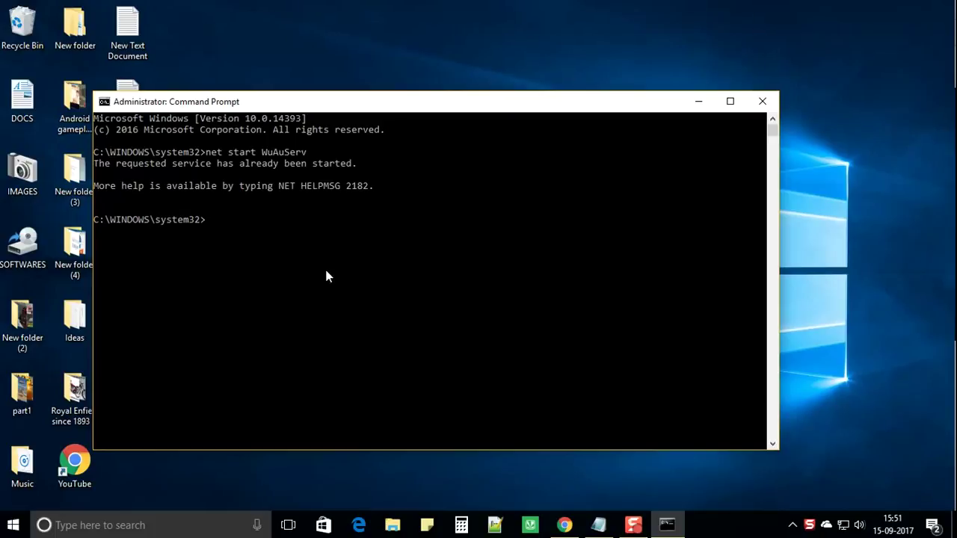
pyautogui.click(763, 103)
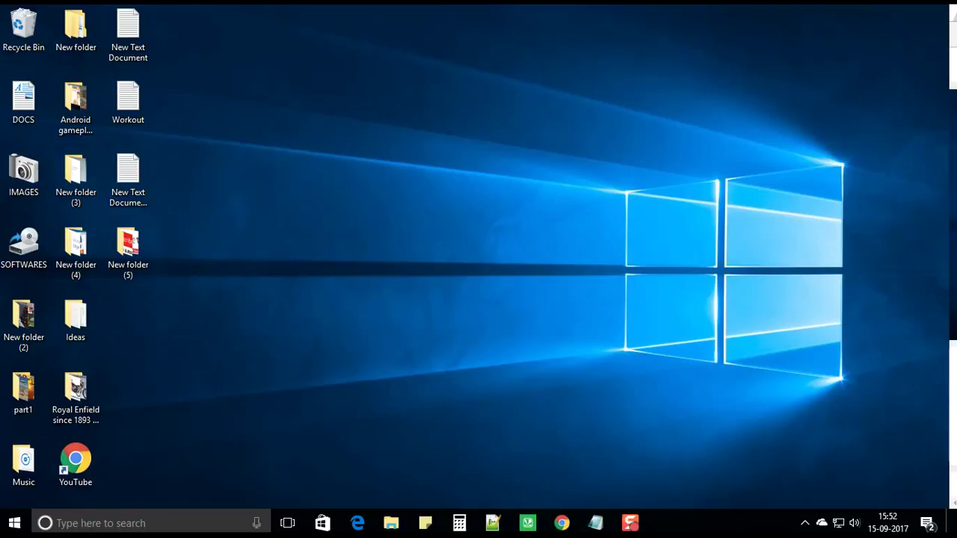